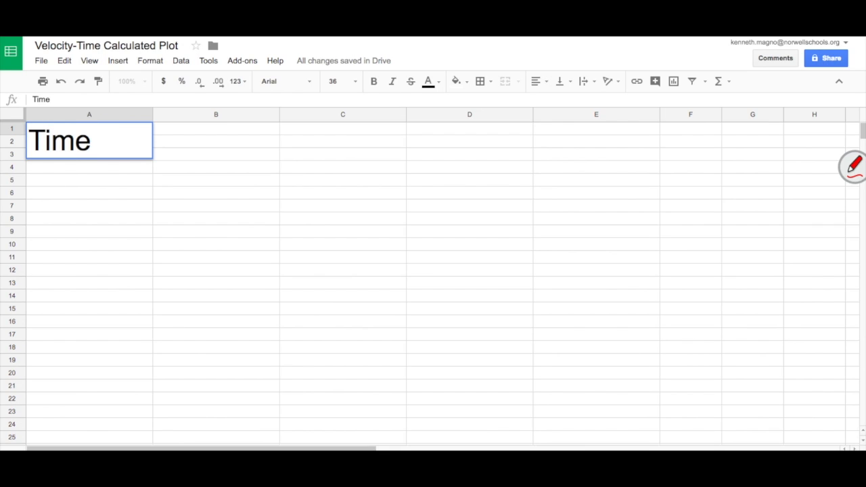
Step: Finish the "Time" heading in A1 and enter the heading "Velocity in y" in B1
{"action": "key", "text": "Return"}
{"action": "key", "text": "Up"}
{"action": "key", "text": "Right"}
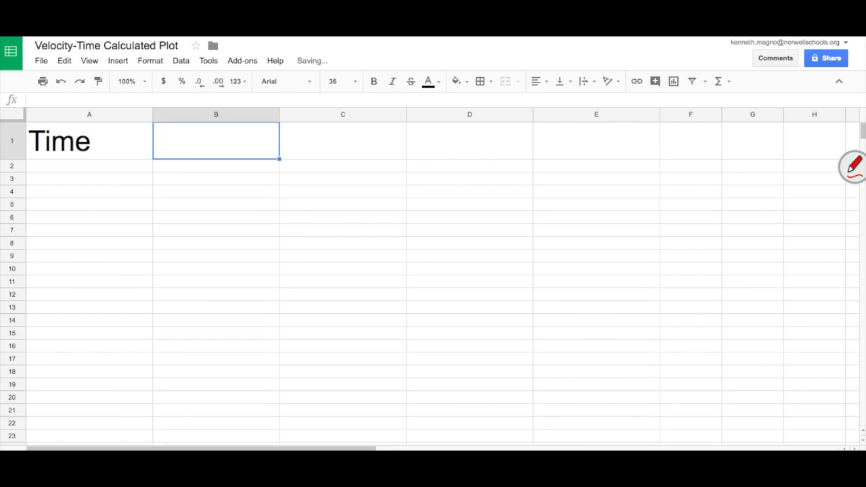
{"action": "type", "text": "Veloci"}
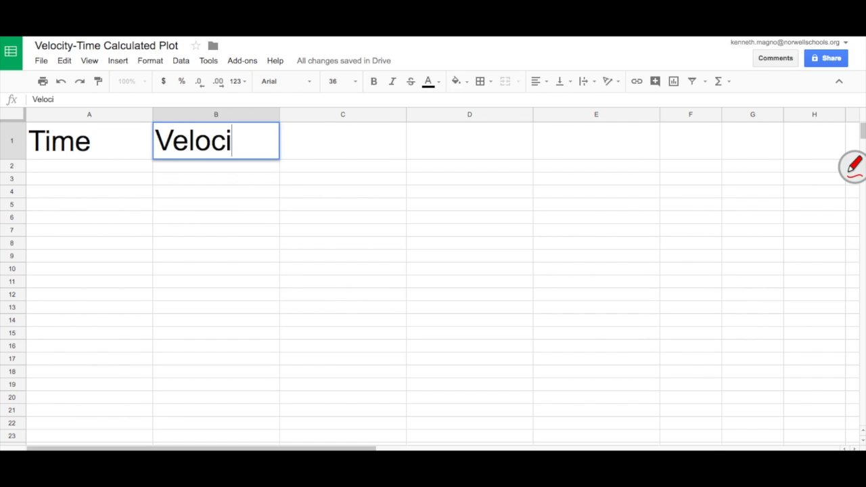
{"action": "type", "text": "ty in "}
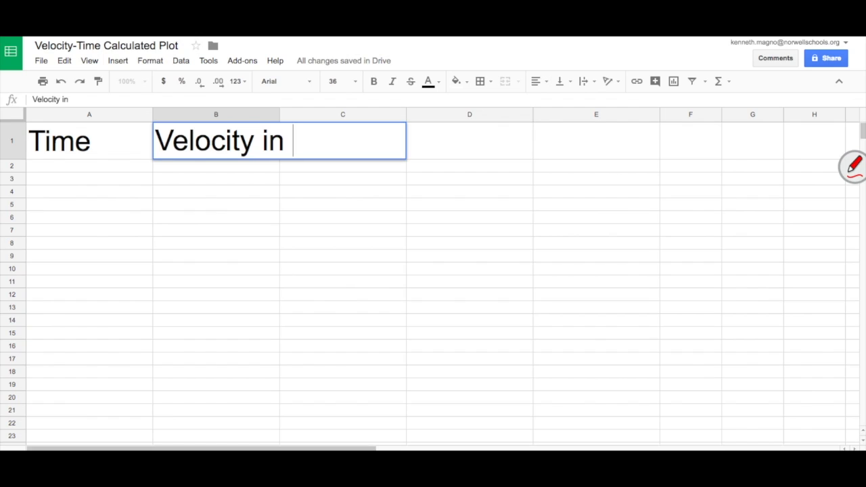
{"action": "type", "text": "y"}
{"action": "key", "text": "Return"}
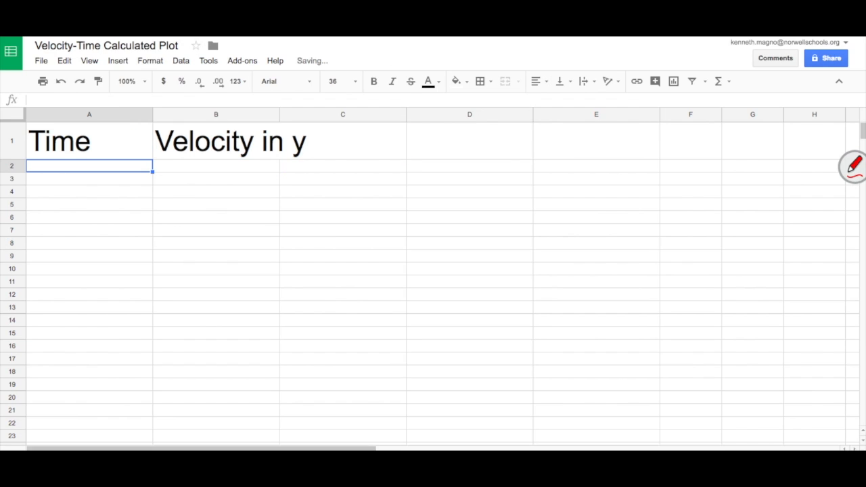
Step: Enter 0 and 0.01 in A2 and A3, and fill the time series down to 0.55 in A57
{"action": "type", "text": "0"}
{"action": "key", "text": "Return"}
{"action": "type", "text": "0.01"}
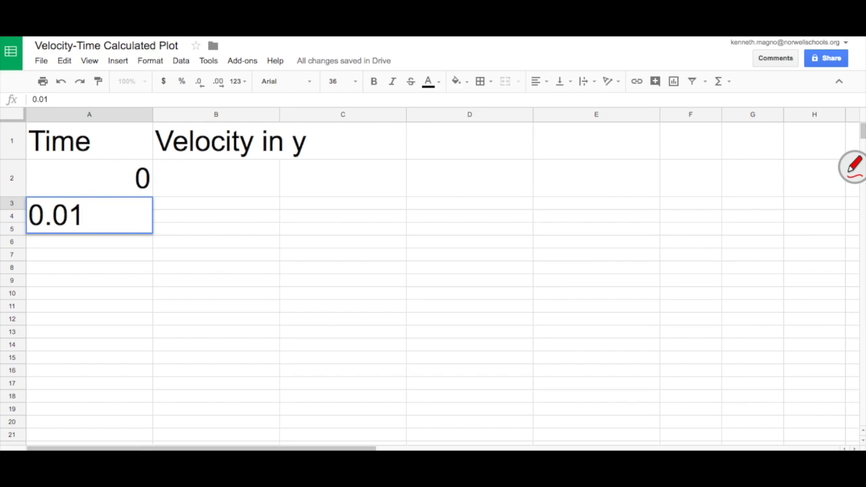
{"action": "key", "text": "Return"}
{"action": "key", "text": "Up"}
{"action": "key", "text": "shift+Down"}
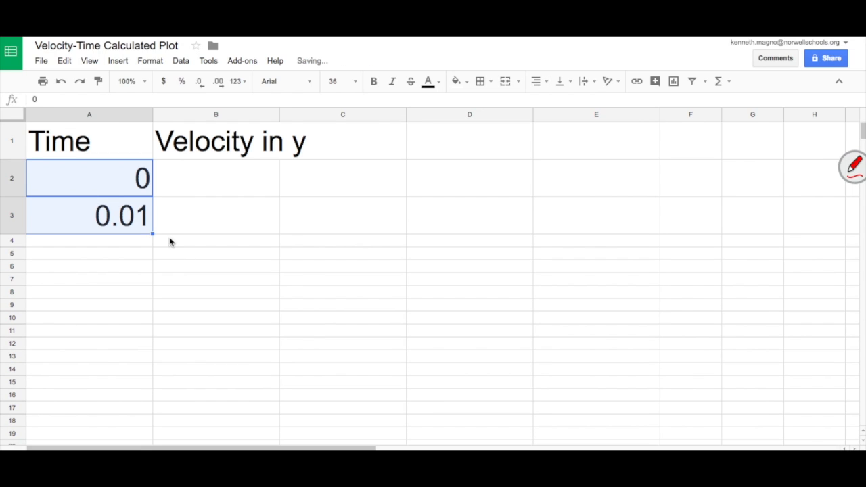
{"action": "left_click_drag", "start_coordinate": [153, 234], "coordinate": [103, 322]}
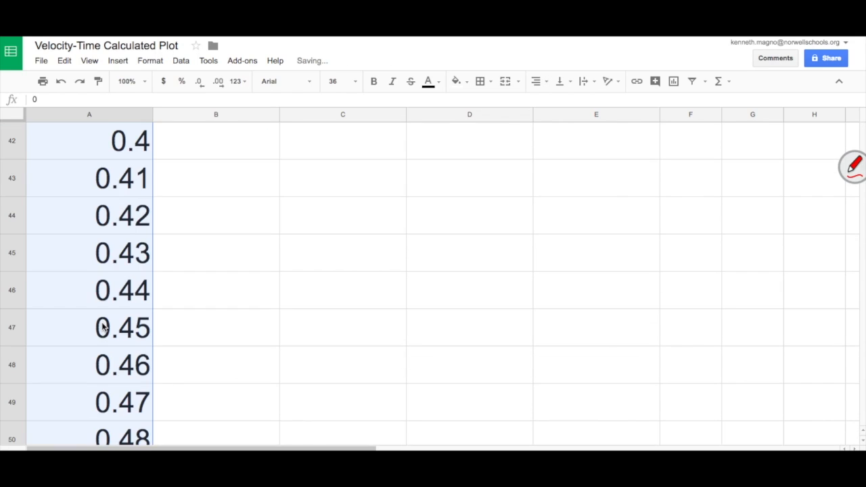
{"action": "scroll", "coordinate": [166, 329], "scroll_direction": "up", "scroll_amount": 3}
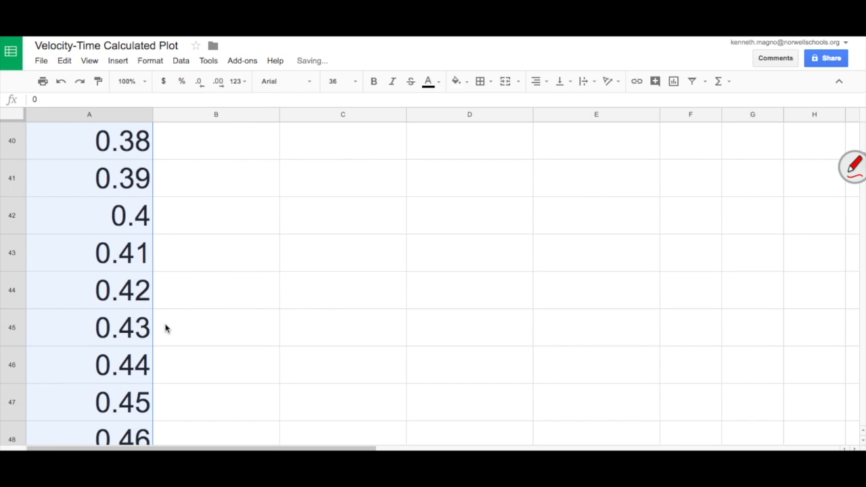
{"action": "scroll", "coordinate": [167, 329], "scroll_direction": "down", "scroll_amount": 3}
{"action": "scroll", "coordinate": [167, 329], "scroll_direction": "down", "scroll_amount": 5}
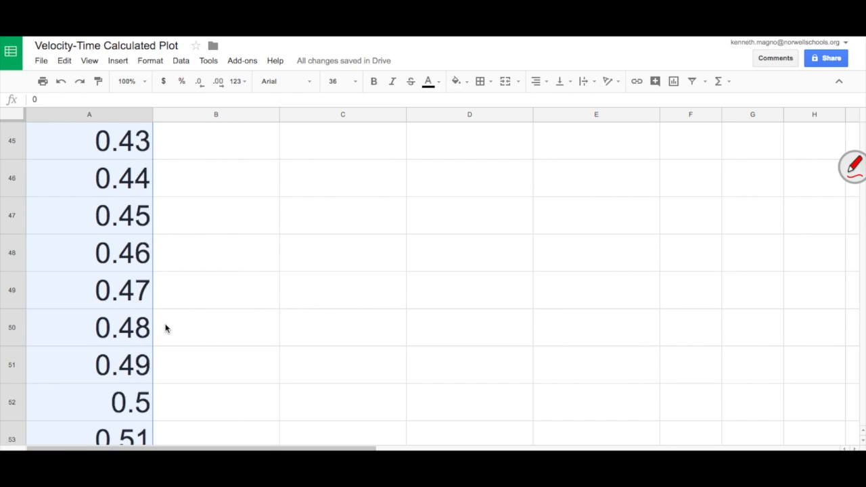
Step: Enter the formula =-9.8*A2 in B2 and fill it down through B57
{"action": "scroll", "coordinate": [167, 329], "scroll_direction": "up", "scroll_amount": 20}
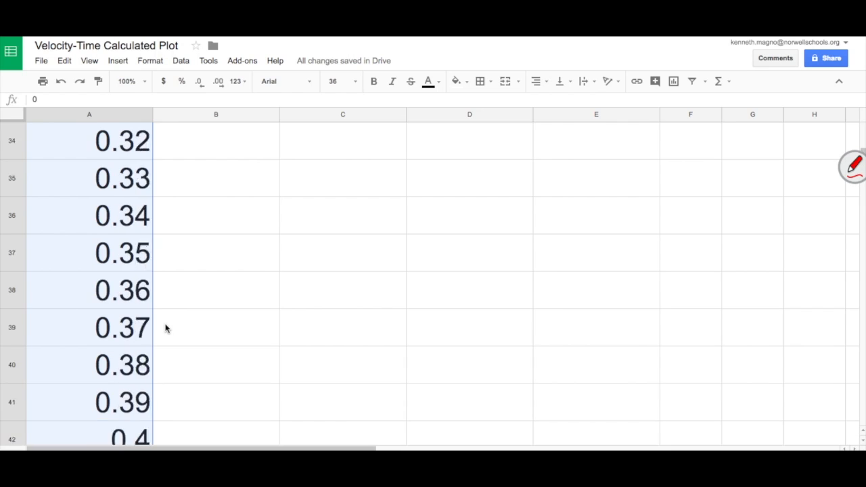
{"action": "left_click", "coordinate": [214, 195]}
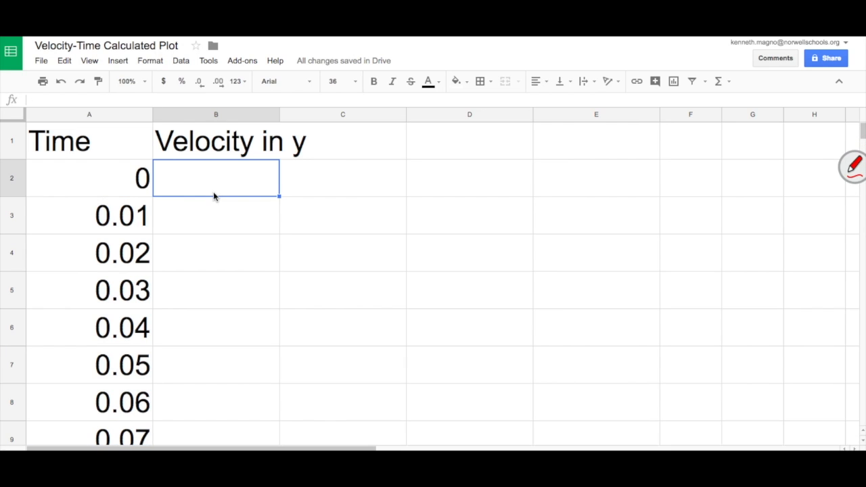
{"action": "type", "text": "="}
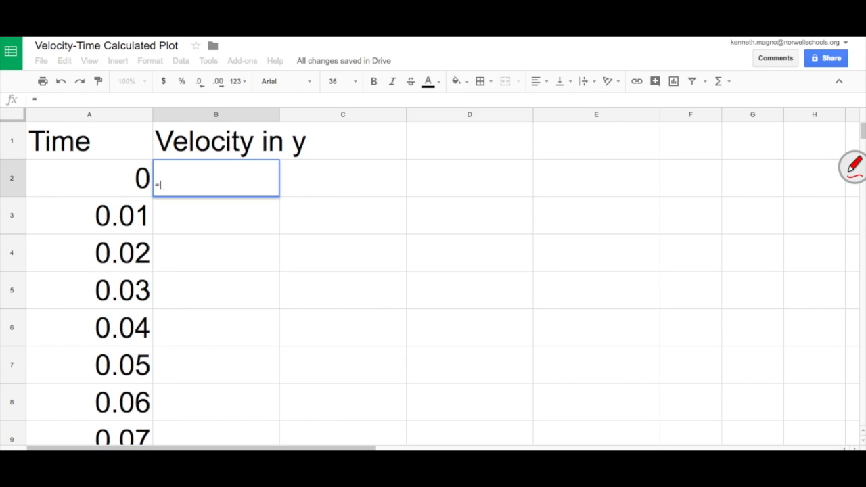
{"action": "type", "text": "-9.8*"}
{"action": "left_click", "coordinate": [121, 179]}
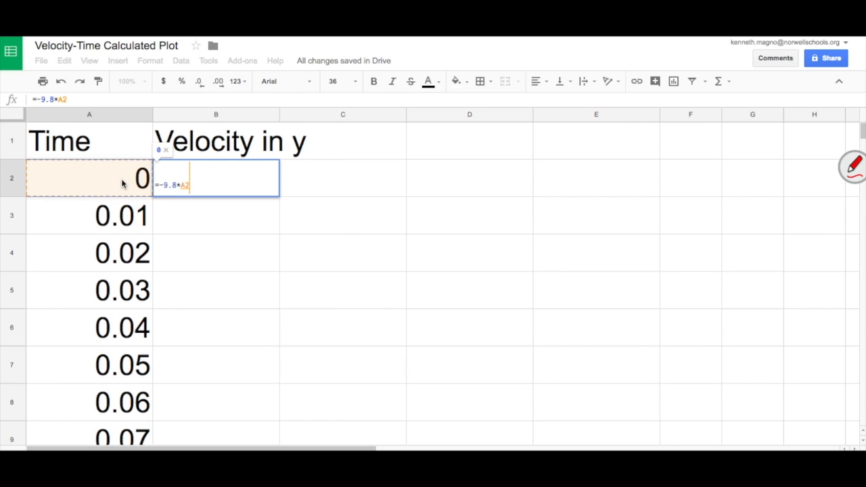
{"action": "key", "text": "Return"}
{"action": "key", "text": "Up"}
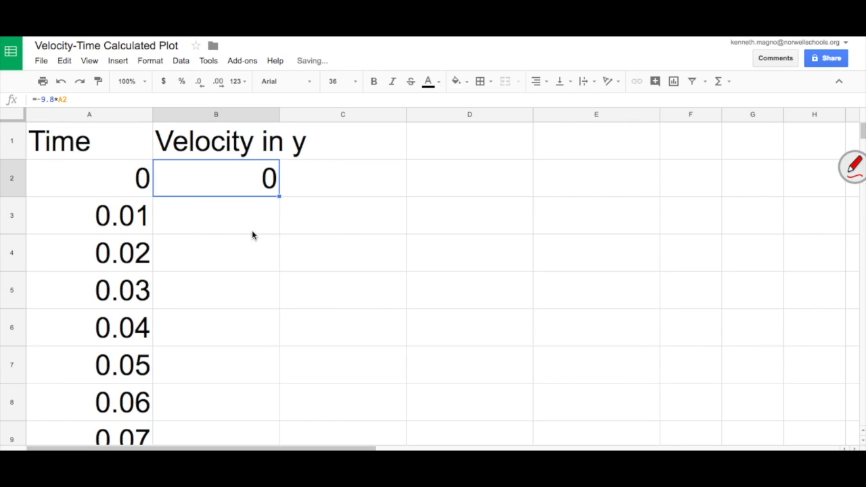
{"action": "left_click_drag", "start_coordinate": [279, 197], "coordinate": [246, 371]}
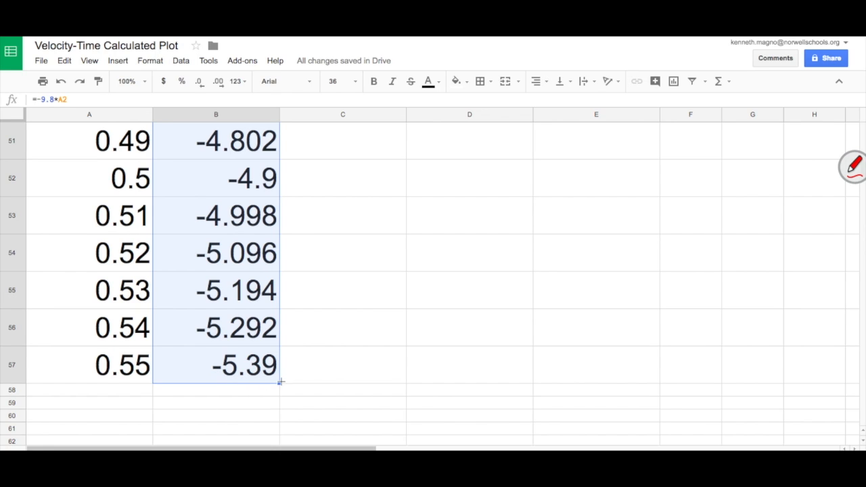
{"action": "scroll", "coordinate": [278, 384], "scroll_direction": "down", "scroll_amount": 2}
Step: Insert a chart based on the whole Time and Velocity in y columns, A and B
{"action": "scroll", "coordinate": [278, 385], "scroll_direction": "up", "scroll_amount": 20}
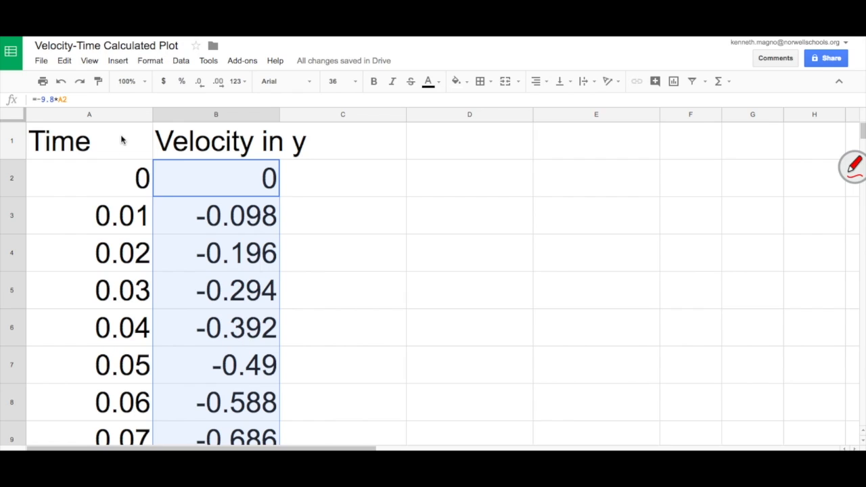
{"action": "left_click", "coordinate": [120, 112]}
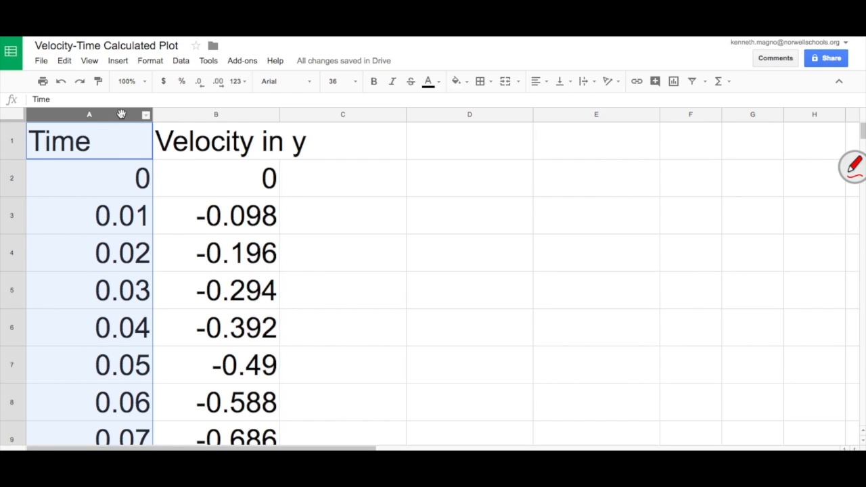
{"action": "left_click", "coordinate": [187, 114], "text": "ctrl"}
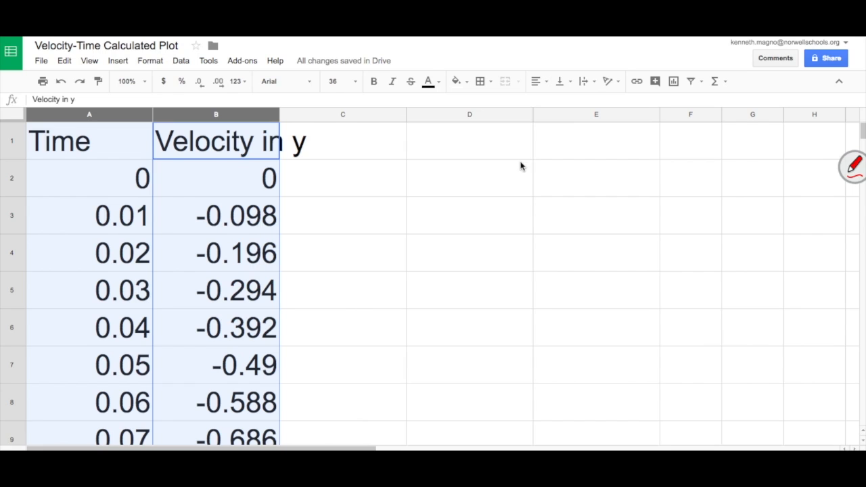
{"action": "left_click", "coordinate": [174, 60]}
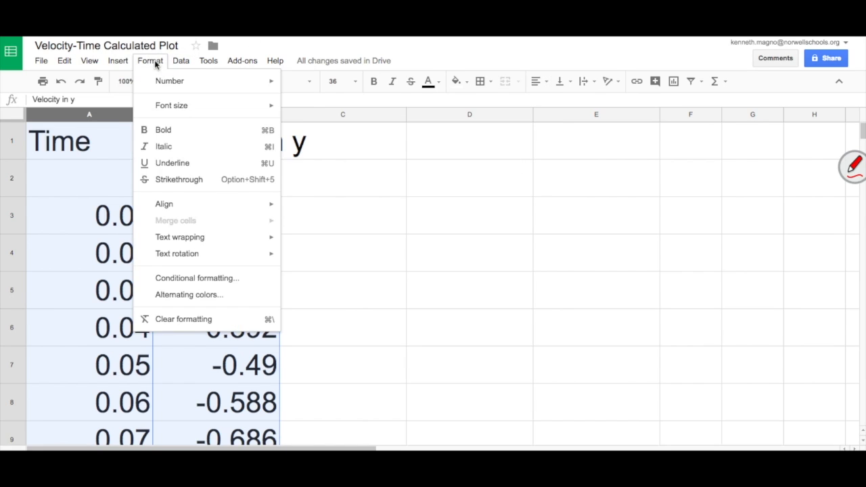
{"action": "mouse_move", "coordinate": [126, 60]}
{"action": "left_click", "coordinate": [170, 204]}
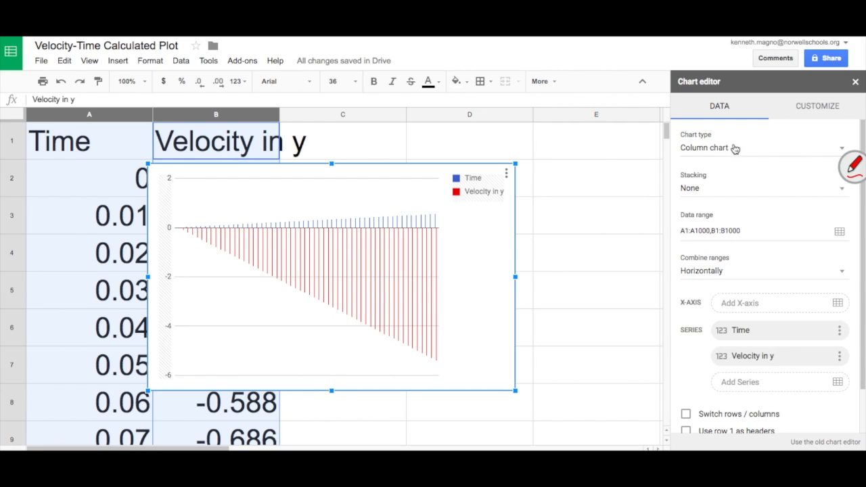
Step: Change the chart type to a scatter chart
{"action": "left_click", "coordinate": [759, 149]}
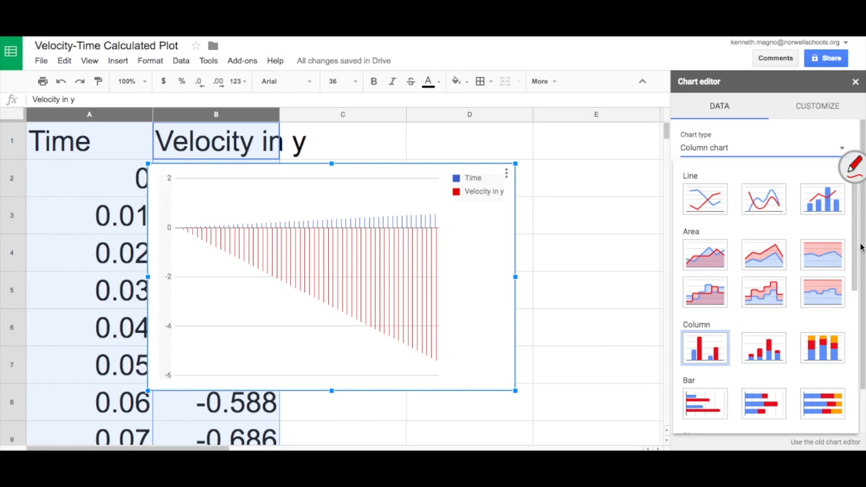
{"action": "left_click_drag", "start_coordinate": [863, 248], "coordinate": [863, 325]}
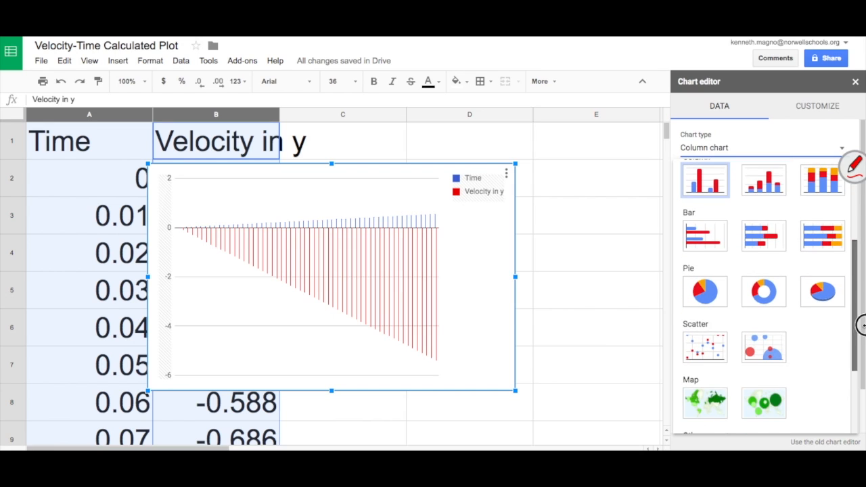
{"action": "left_click", "coordinate": [704, 344]}
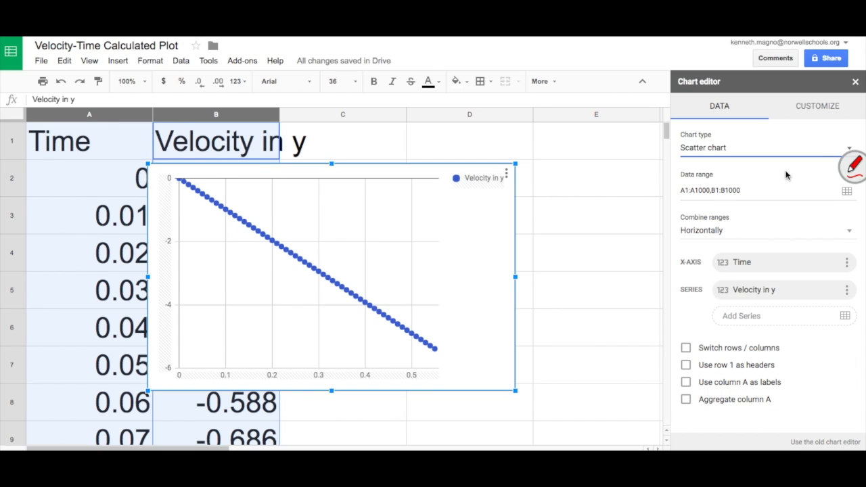
Step: Set the chart title to "Calculated Velocity in the y-direction with time"
{"action": "left_click", "coordinate": [816, 115]}
{"action": "left_click", "coordinate": [764, 160]}
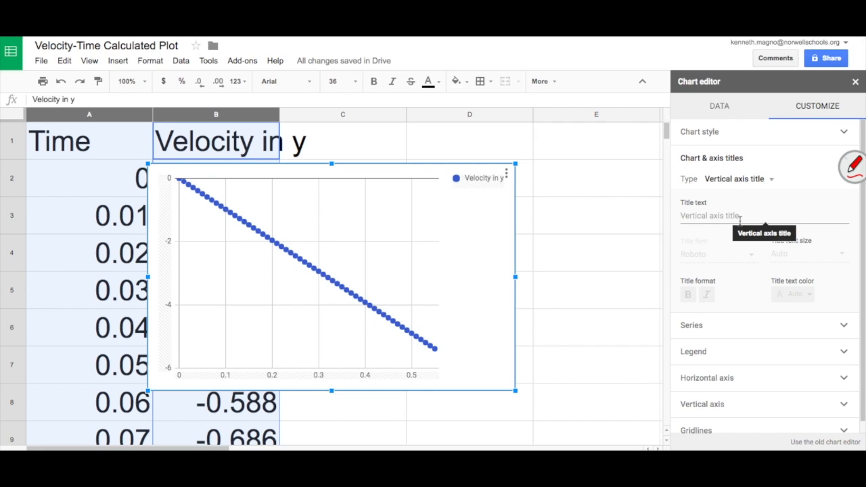
{"action": "left_click", "coordinate": [744, 180]}
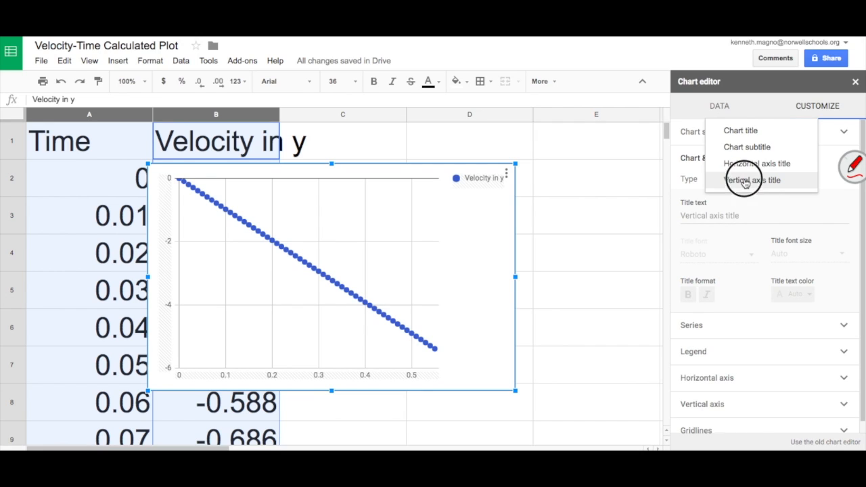
{"action": "left_click", "coordinate": [742, 131]}
{"action": "left_click", "coordinate": [717, 217]}
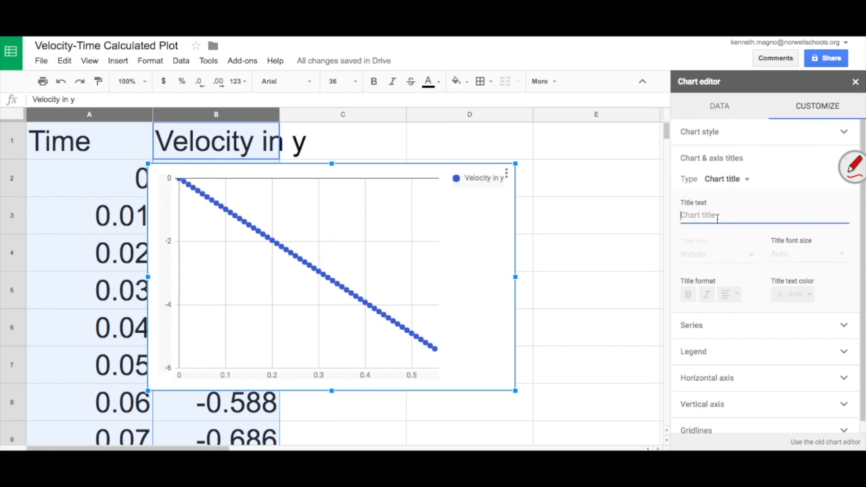
{"action": "type", "text": "Cl"}
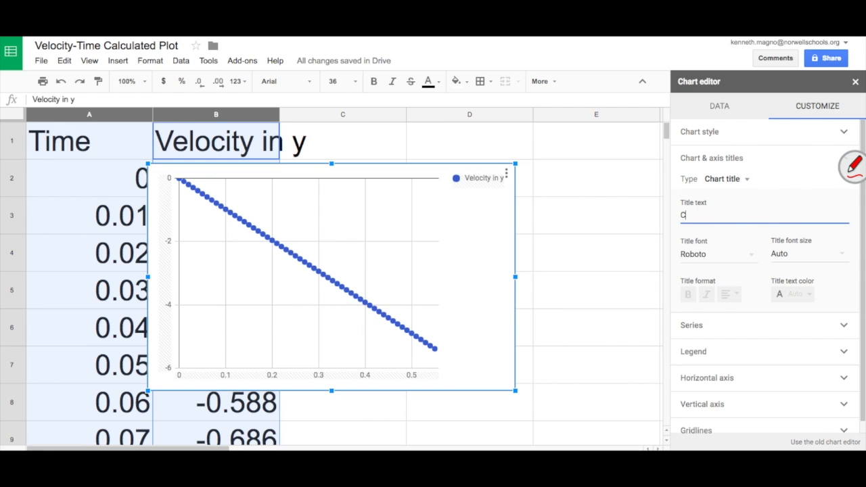
{"action": "type", "text": "aculka"}
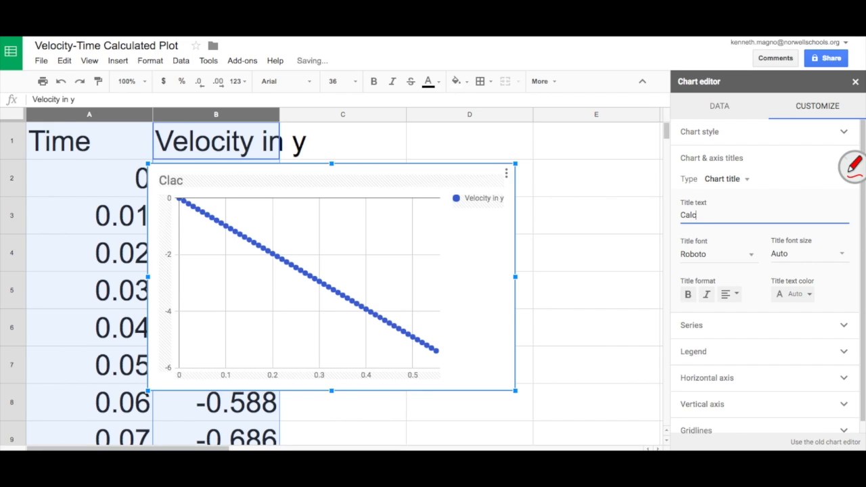
{"action": "type", "text": "ulated Veocity"}
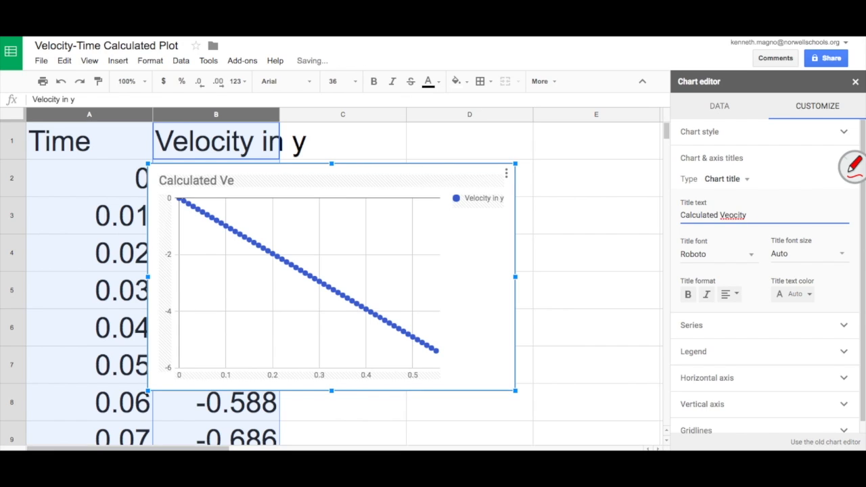
{"action": "key", "text": "BackSpace"}
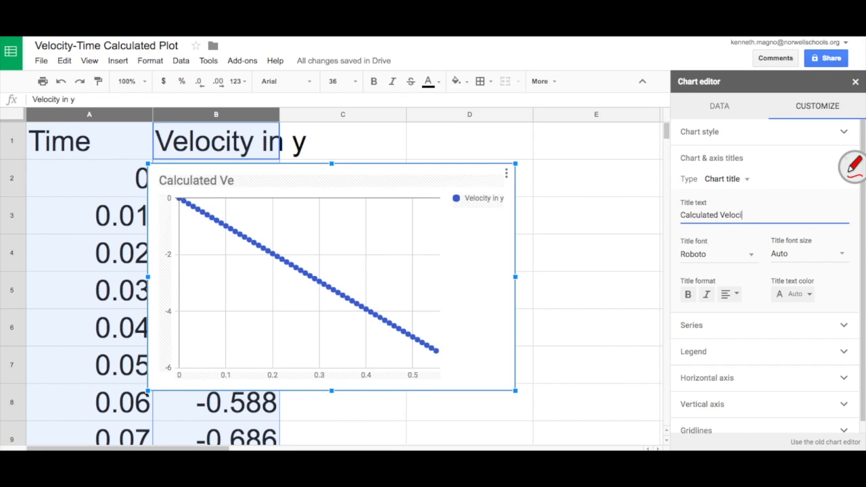
{"action": "type", "text": "in the"}
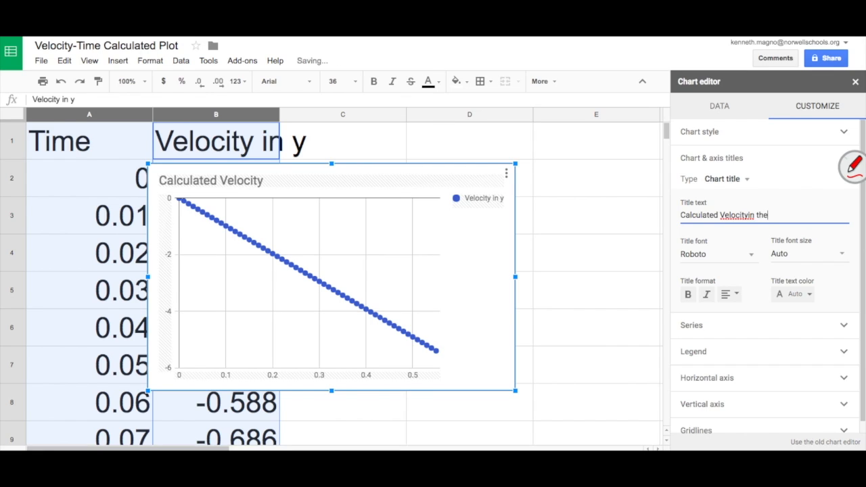
{"action": "key", "text": "BackSpace"}
{"action": "key", "text": "BackSpace"}
{"action": "key", "text": "BackSpace"}
{"action": "key", "text": "BackSpace"}
{"action": "key", "text": "BackSpace"}
{"action": "key", "text": "BackSpace"}
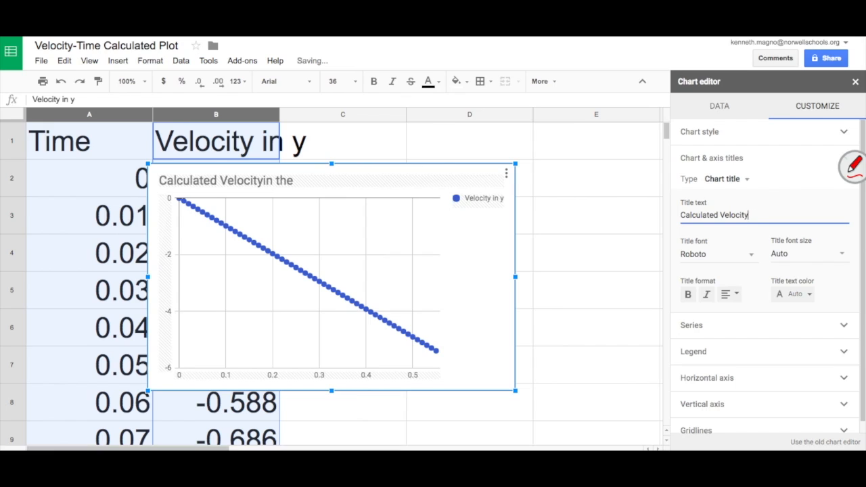
{"action": "type", "text": "in the "}
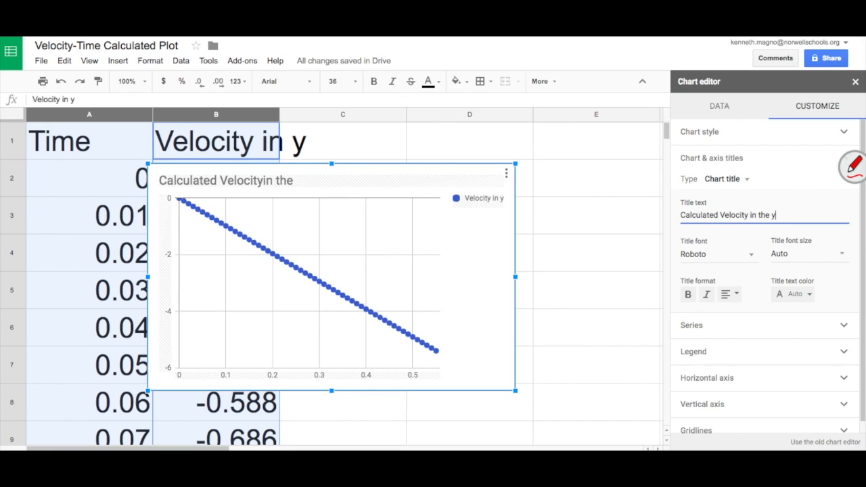
{"action": "type", "text": "y-Dire"}
{"action": "type", "text": "ion"}
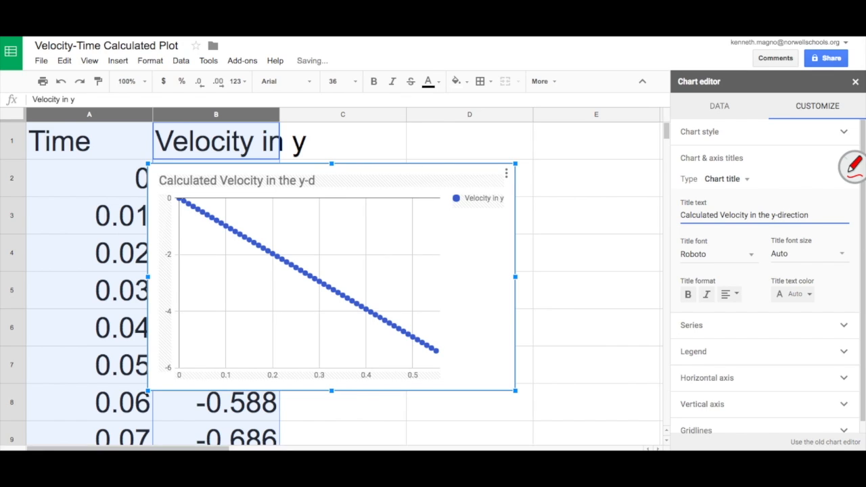
{"action": "type", "text": " with time"}
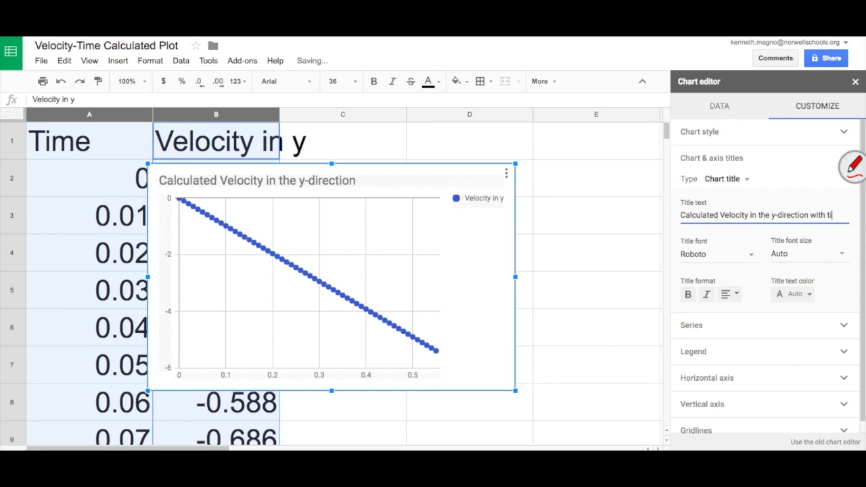
Step: Set the chart subtitle to the author's title and surname
{"action": "left_click", "coordinate": [745, 180]}
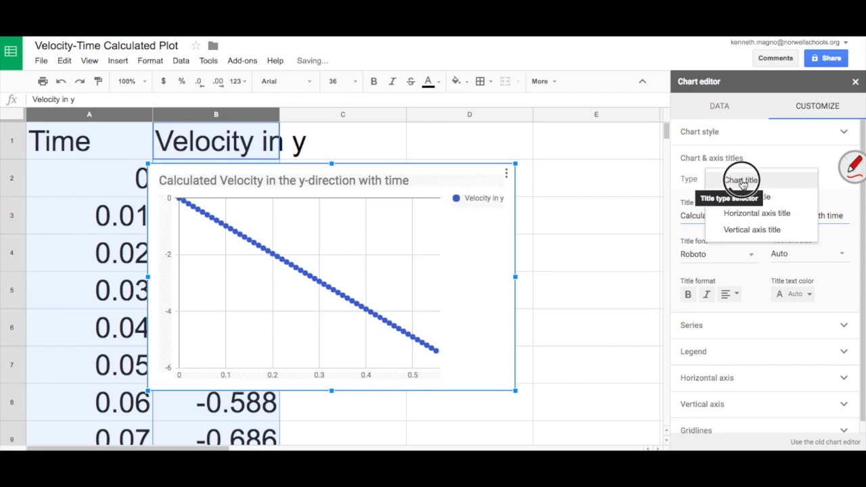
{"action": "left_click", "coordinate": [734, 193]}
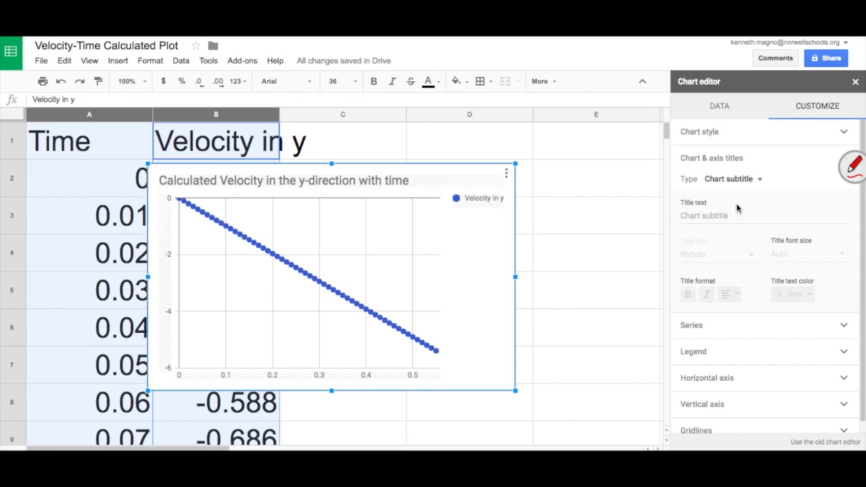
{"action": "left_click", "coordinate": [730, 215]}
{"action": "type", "text": "Mr. Magno"}
Step: Set the horizontal axis title to "Time (in seconds)"
{"action": "left_click", "coordinate": [739, 181]}
{"action": "left_click", "coordinate": [740, 202]}
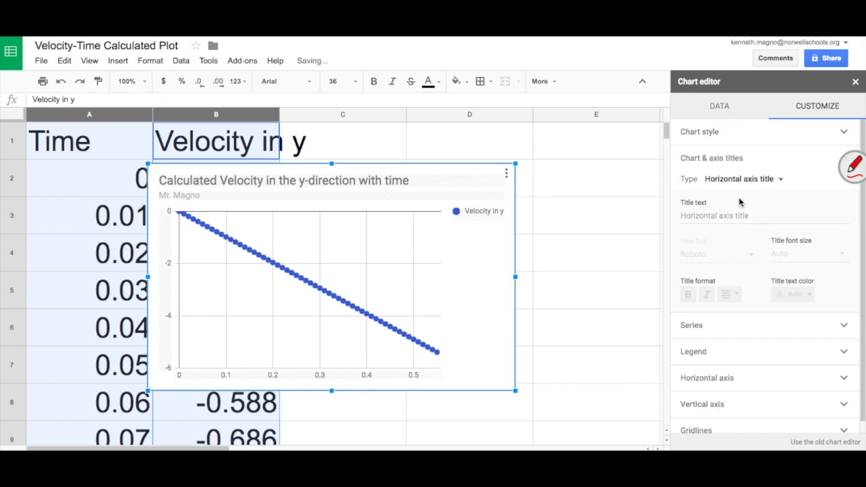
{"action": "left_click", "coordinate": [735, 214]}
{"action": "type", "text": "Time (in"}
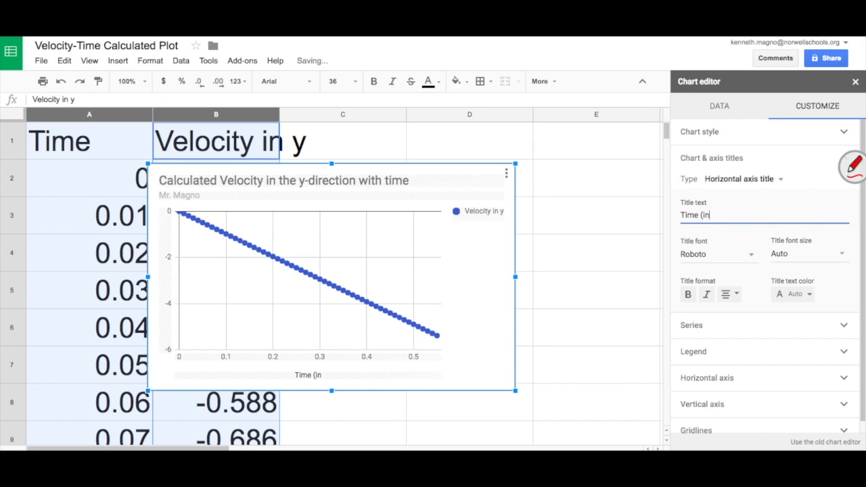
{"action": "type", "text": " seconds)"}
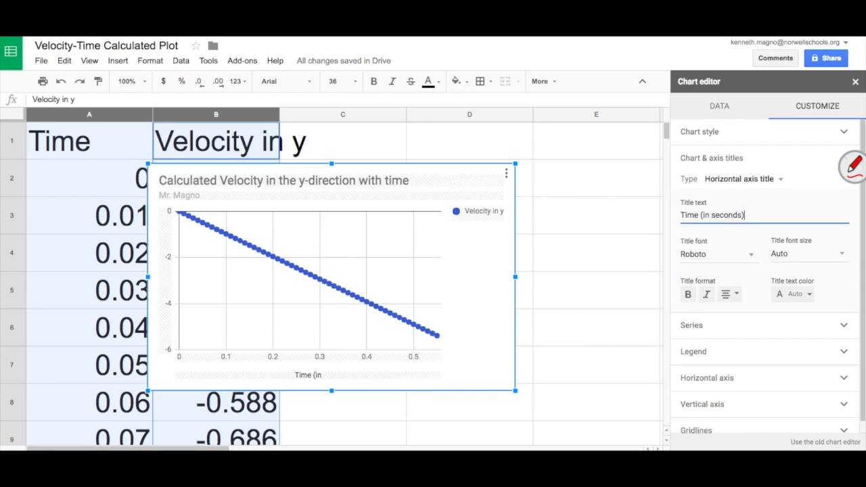
Step: Set the vertical axis title to "Velocity (in meters per seconds)"
{"action": "left_click", "coordinate": [742, 181]}
{"action": "left_click", "coordinate": [743, 197]}
{"action": "left_click", "coordinate": [734, 215]}
{"action": "type", "text": "Ve"}
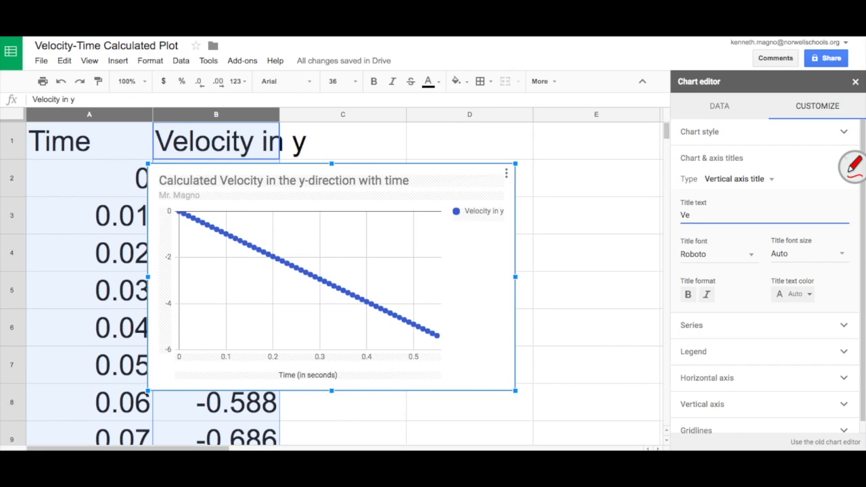
{"action": "type", "text": "cocity (in meters per seconds)"}
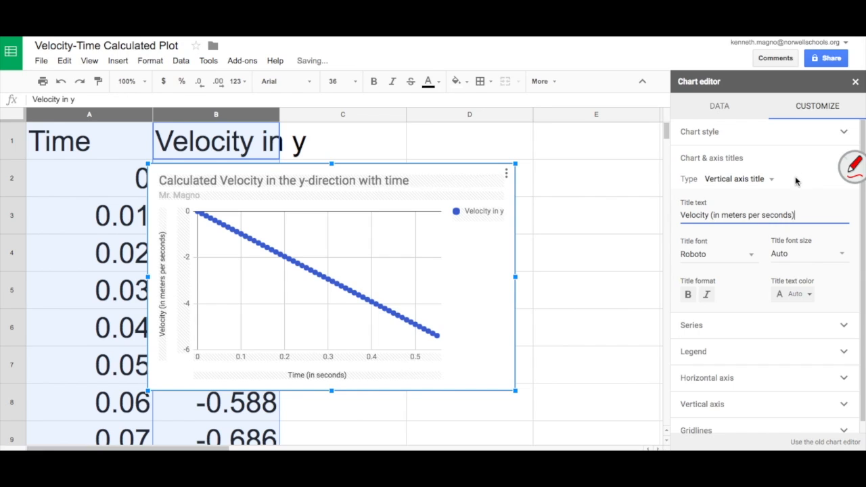
Step: Reduce the point size of the Velocity in y series to 2px
{"action": "left_click", "coordinate": [758, 330]}
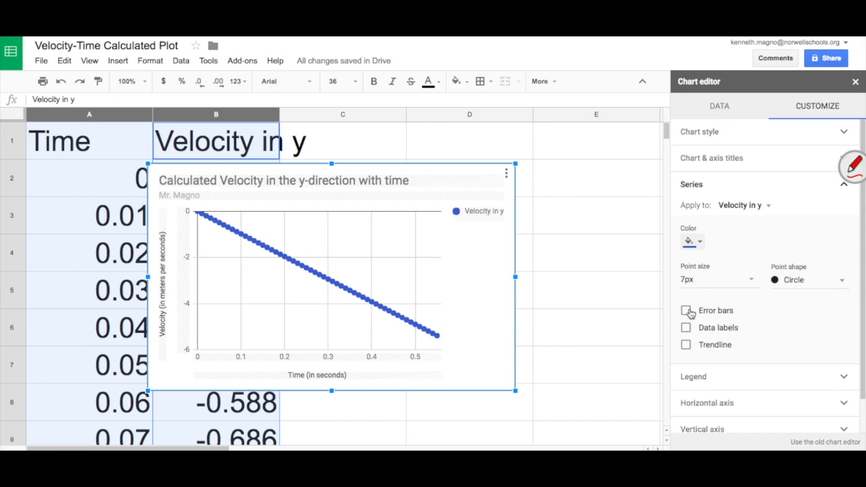
{"action": "left_click", "coordinate": [697, 280]}
{"action": "left_click", "coordinate": [727, 318]}
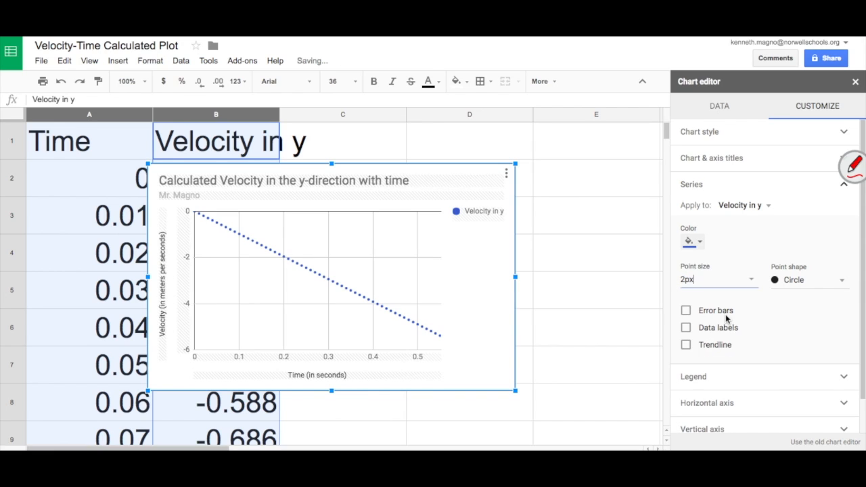
Step: Add a linear trendline to the Velocity in y series and label it with its equation, leaving R² off
{"action": "left_click", "coordinate": [687, 345]}
{"action": "scroll", "coordinate": [753, 347], "scroll_direction": "down", "scroll_amount": 1}
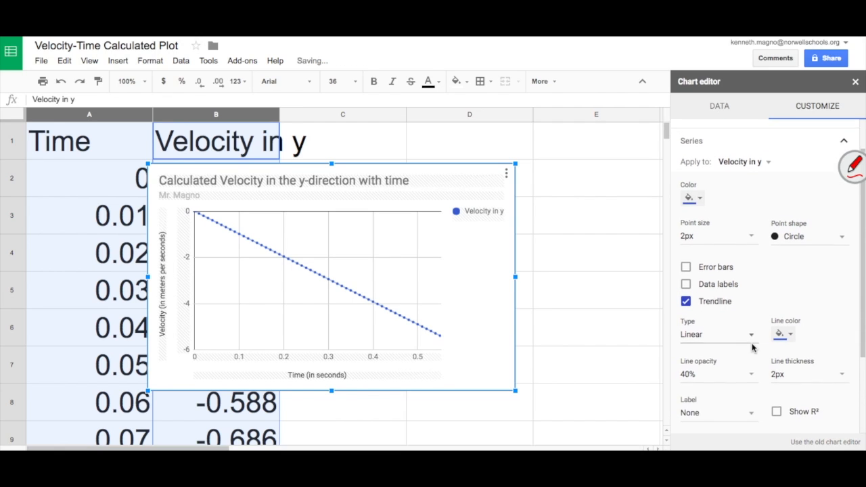
{"action": "scroll", "coordinate": [760, 303], "scroll_direction": "down", "scroll_amount": 2}
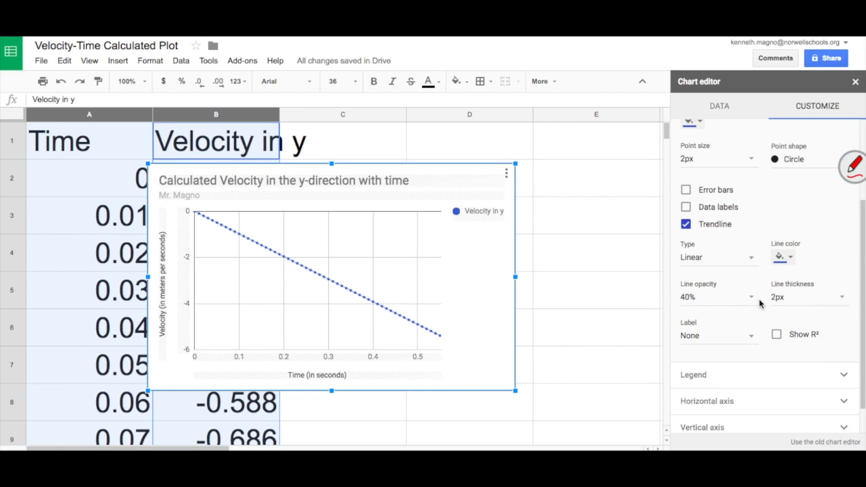
{"action": "left_click", "coordinate": [742, 336]}
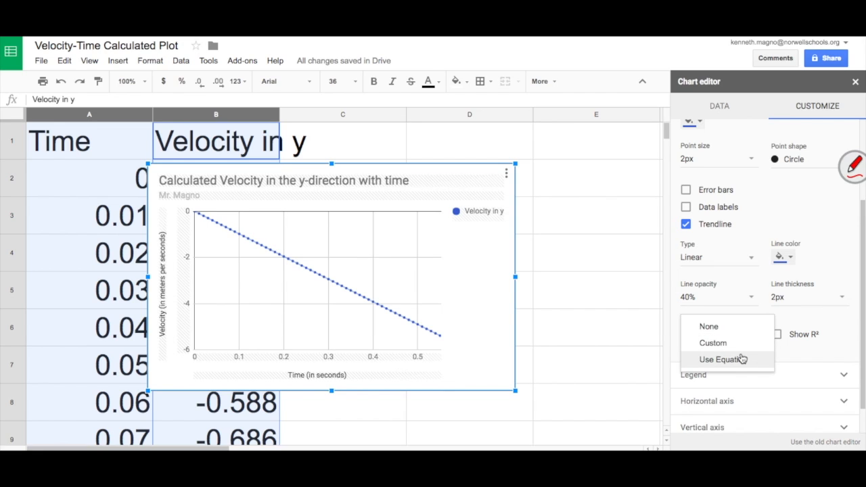
{"action": "left_click", "coordinate": [743, 359]}
{"action": "left_click", "coordinate": [776, 334]}
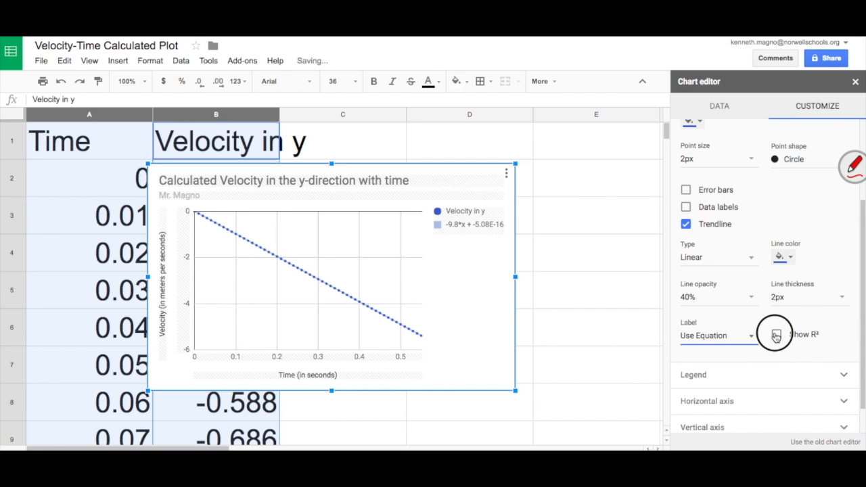
{"action": "left_click", "coordinate": [776, 335]}
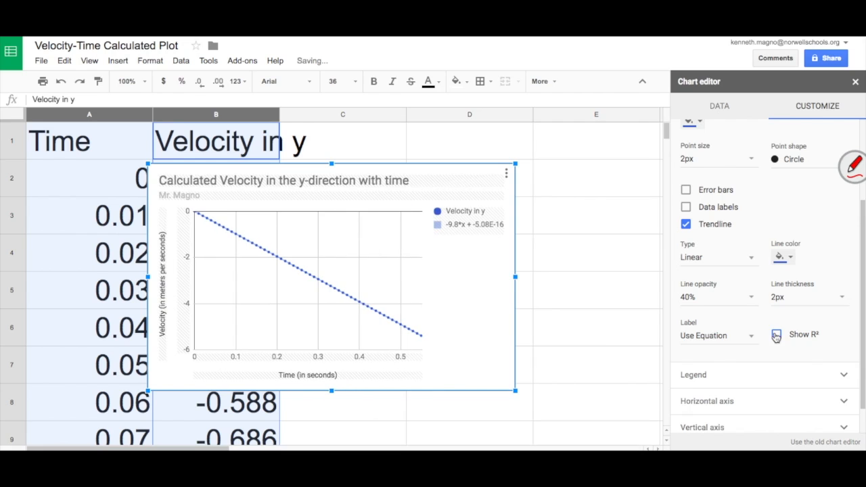
Step: Place the chart legend at the bottom of the chart
{"action": "scroll", "coordinate": [794, 346], "scroll_direction": "down", "scroll_amount": 1}
{"action": "left_click", "coordinate": [793, 344]}
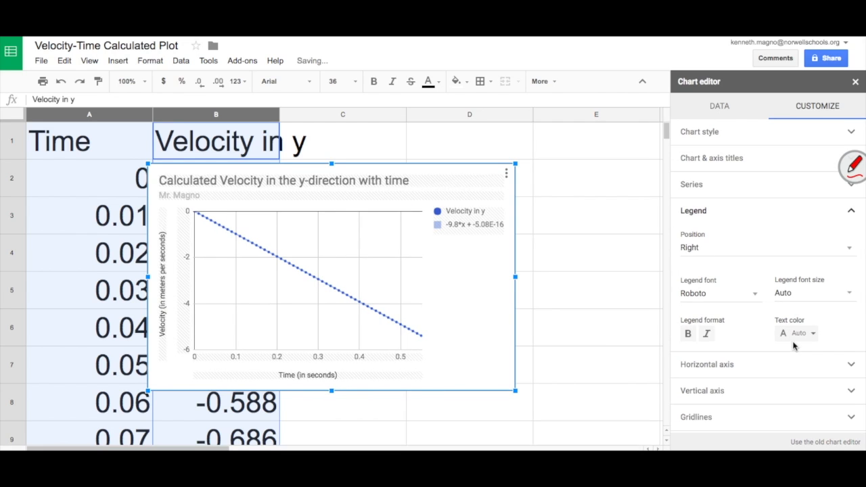
{"action": "left_click", "coordinate": [735, 247]}
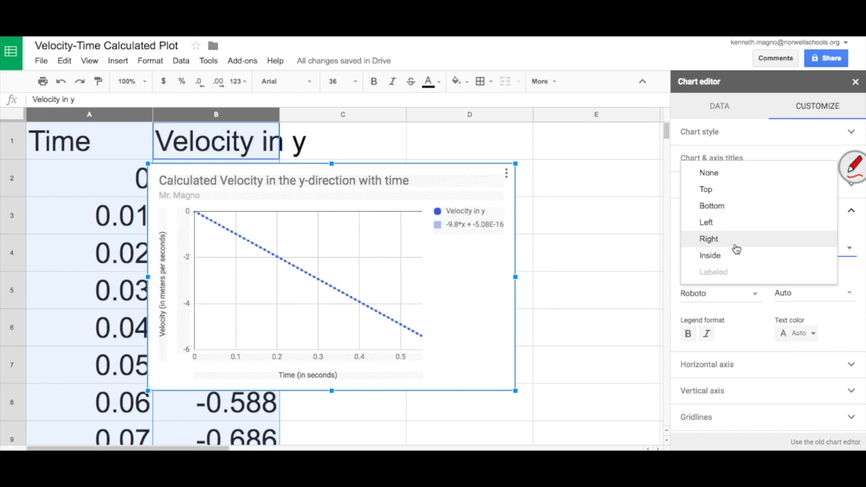
{"action": "left_click", "coordinate": [733, 208]}
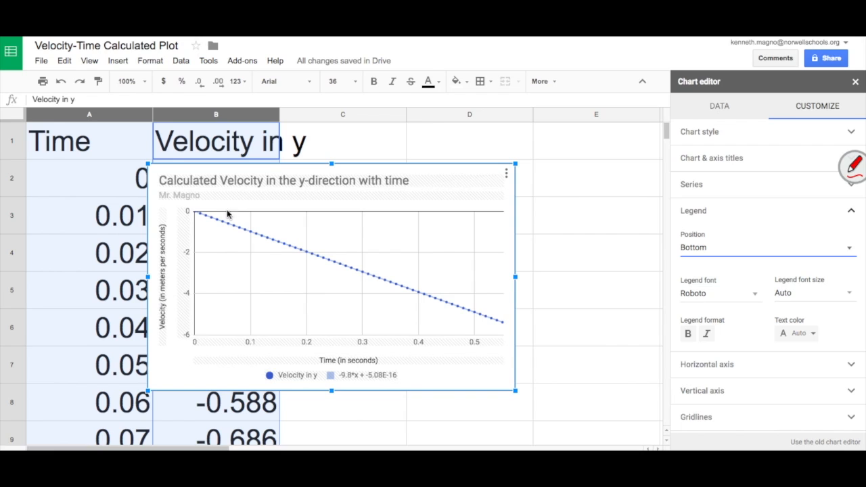
Step: Set the maximum value of the horizontal axis to 0.6
{"action": "left_click", "coordinate": [759, 369]}
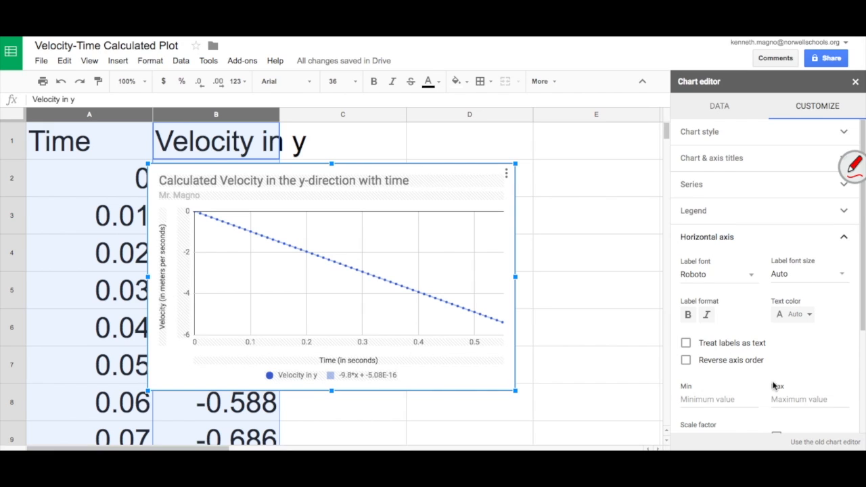
{"action": "scroll", "coordinate": [779, 382], "scroll_direction": "down", "scroll_amount": 1}
{"action": "left_click", "coordinate": [786, 384]}
{"action": "type", "text": "0"}
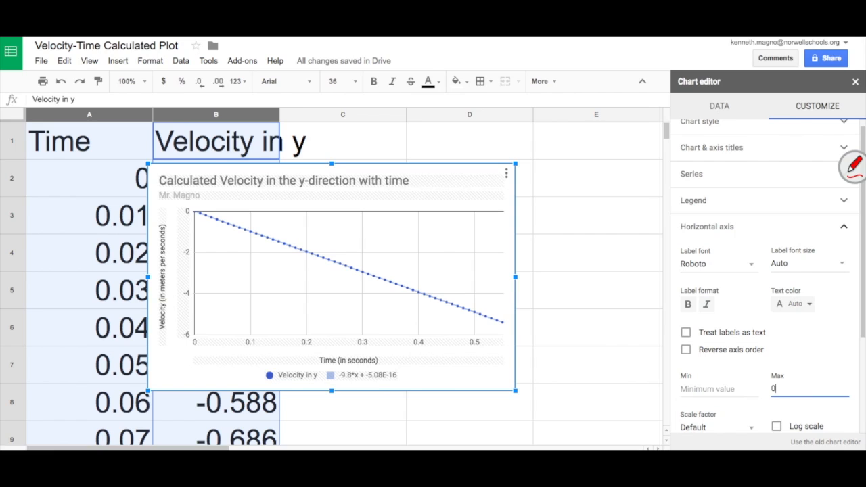
{"action": "key", "text": "BackSpace"}
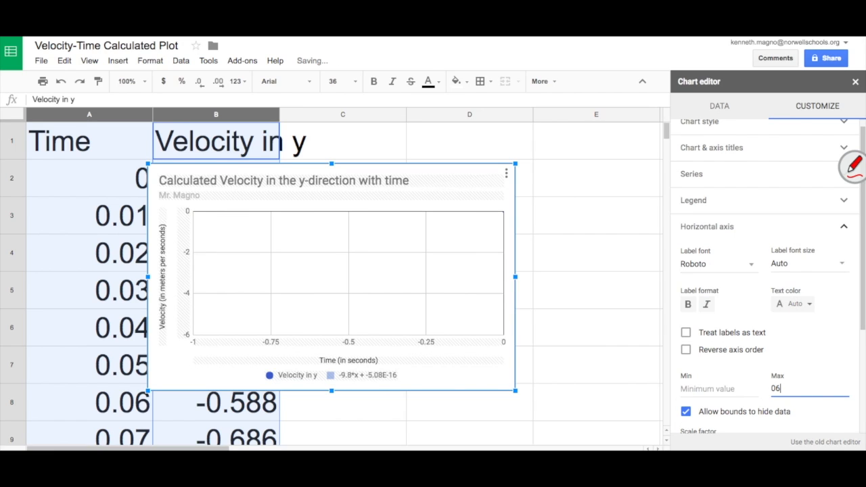
{"action": "key", "text": "BackSpace"}
{"action": "key", "text": "BackSpace"}
{"action": "type", "text": "0"}
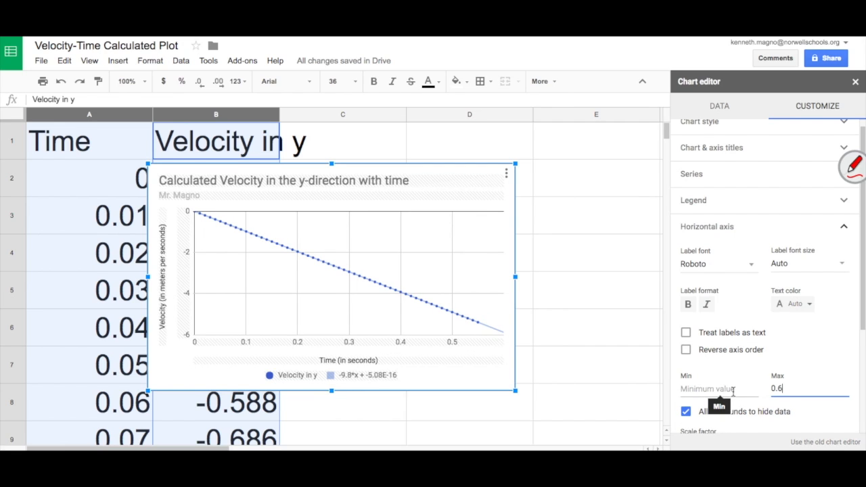
Step: Open the chart's vertical axis settings
{"action": "scroll", "coordinate": [722, 399], "scroll_direction": "down", "scroll_amount": 2}
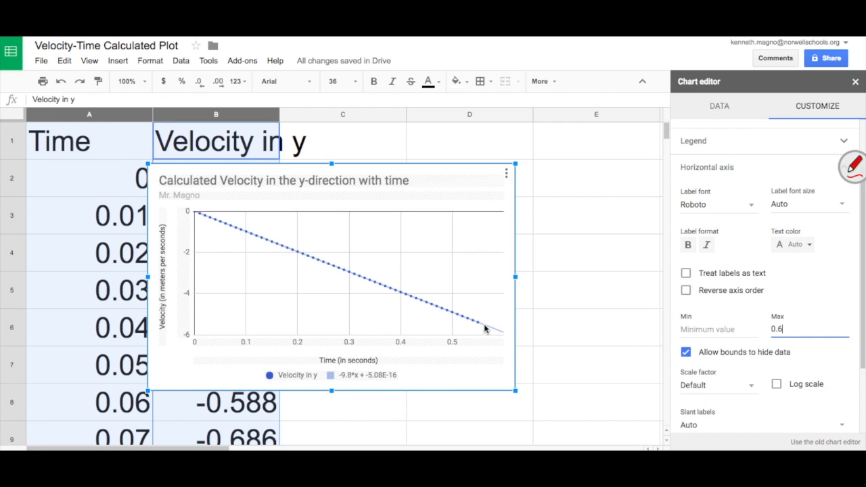
{"action": "scroll", "coordinate": [693, 337], "scroll_direction": "down", "scroll_amount": 2}
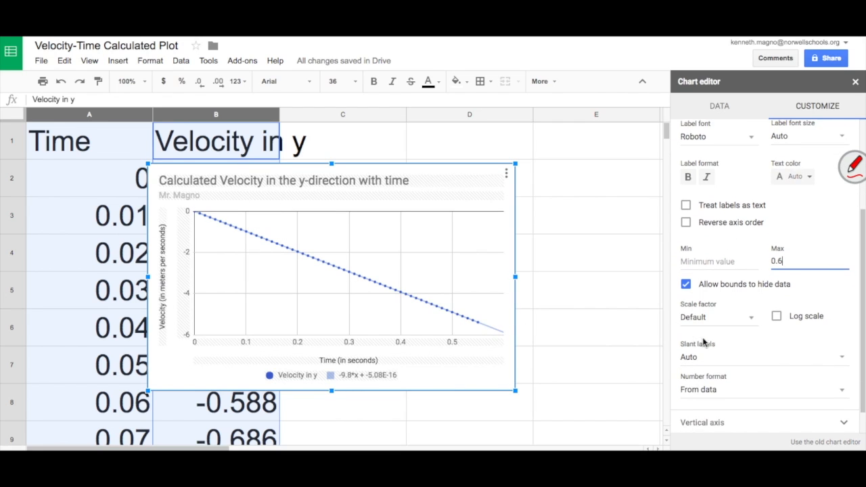
{"action": "scroll", "coordinate": [756, 359], "scroll_direction": "down", "scroll_amount": 1}
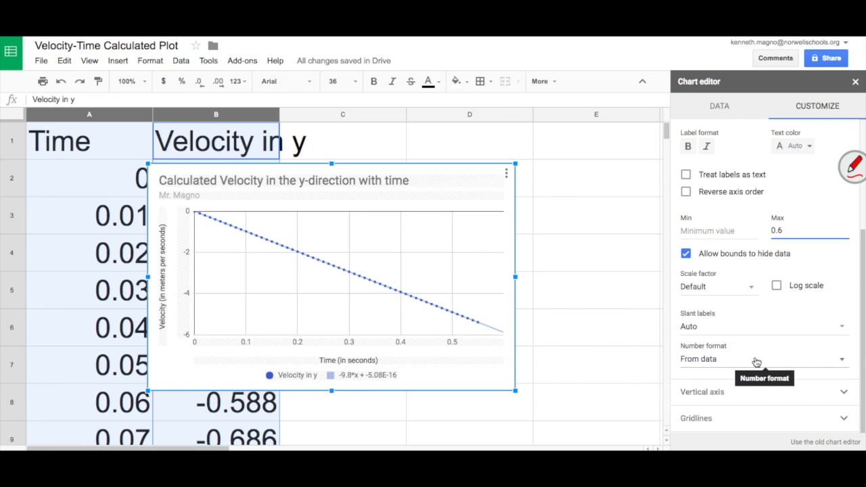
{"action": "left_click", "coordinate": [791, 402]}
{"action": "left_click", "coordinate": [726, 306]}
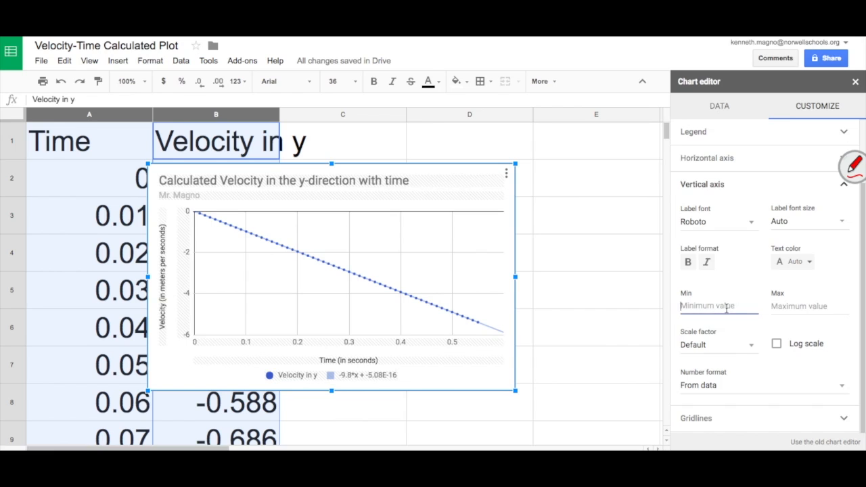
{"action": "type", "text": "0"}
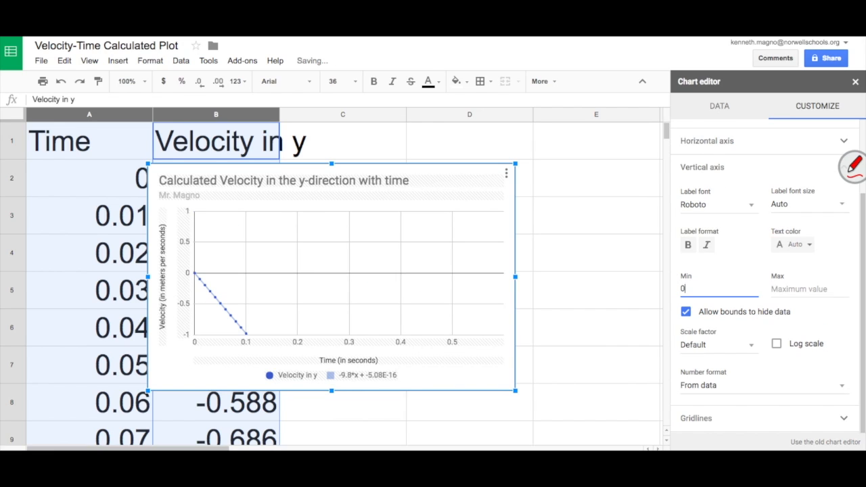
{"action": "left_click", "coordinate": [811, 295]}
{"action": "left_click", "coordinate": [733, 292]}
{"action": "key", "text": "BackSpace"}
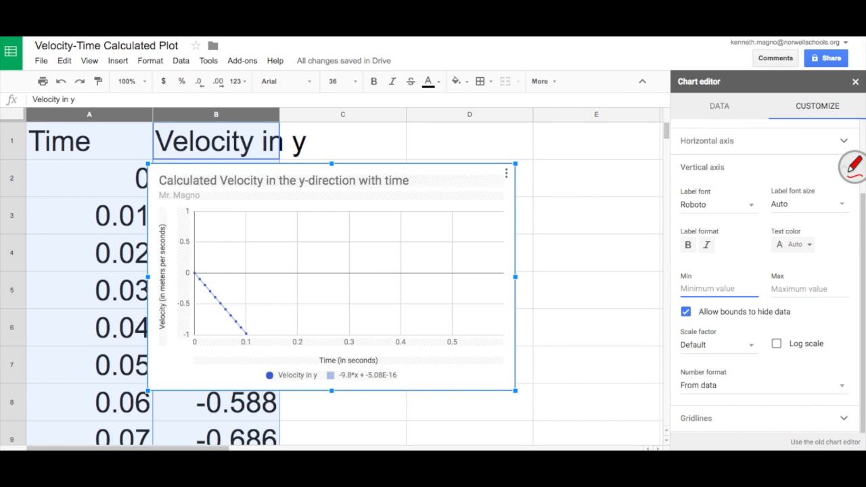
Step: Set the vertical axis maximum to 0 without allowing bounds to hide data, and close the chart editor
{"action": "left_click", "coordinate": [789, 305]}
{"action": "type", "text": "0"}
{"action": "left_click", "coordinate": [824, 324]}
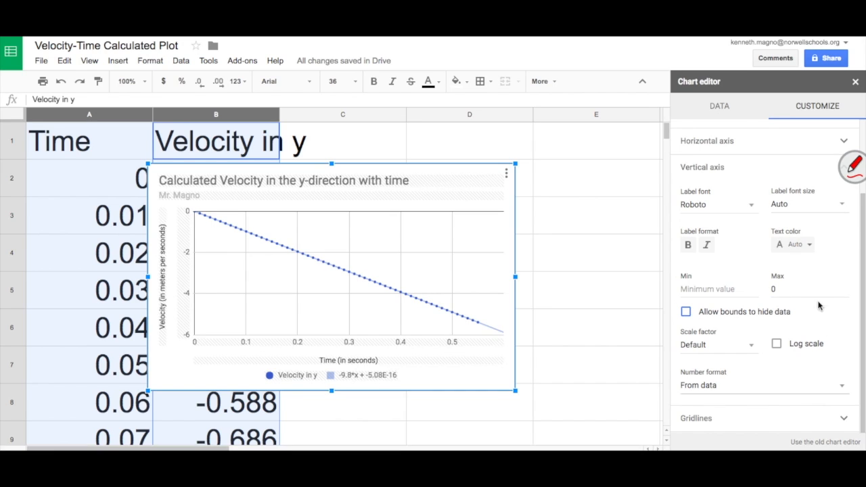
{"action": "left_click", "coordinate": [855, 83]}
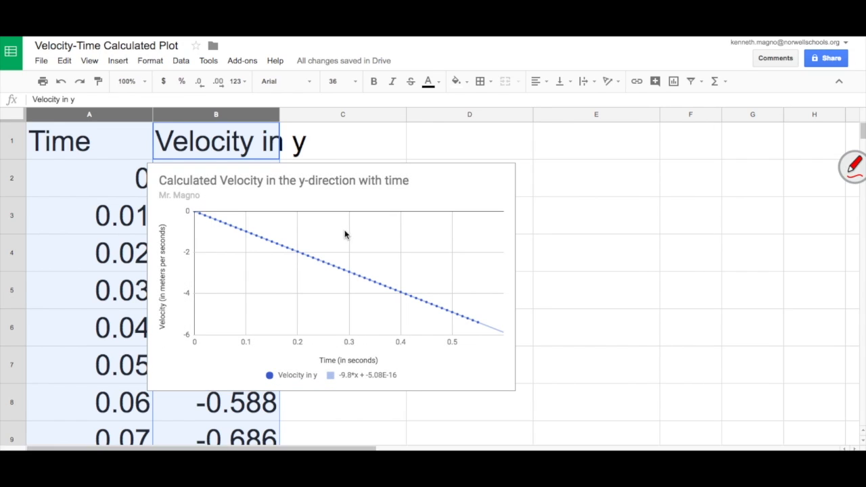
Step: Enlarge the chart from its lower-right corner so it reaches into column E and row 9
{"action": "left_click", "coordinate": [490, 237]}
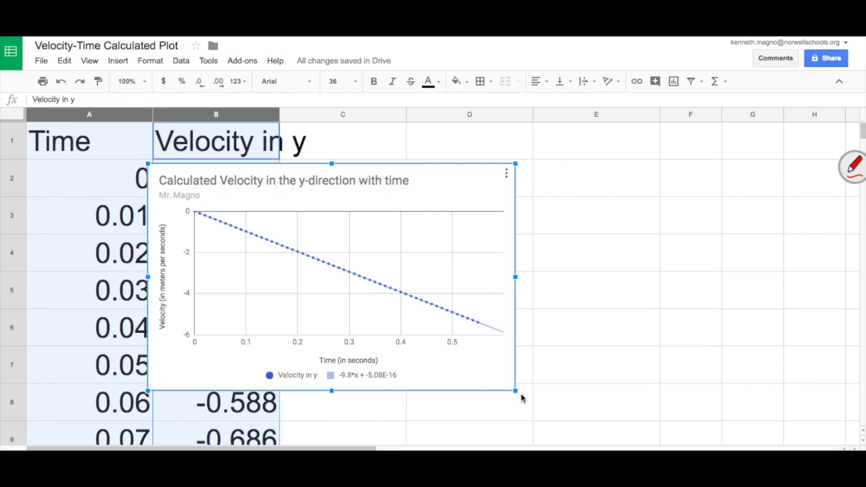
{"action": "left_click_drag", "start_coordinate": [516, 392], "coordinate": [600, 426]}
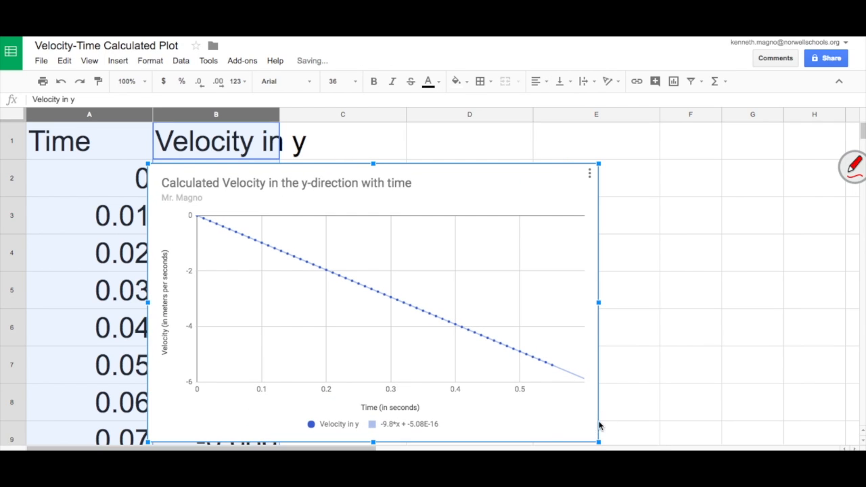
Step: Open the list of actions available for the chart
{"action": "left_click", "coordinate": [590, 173]}
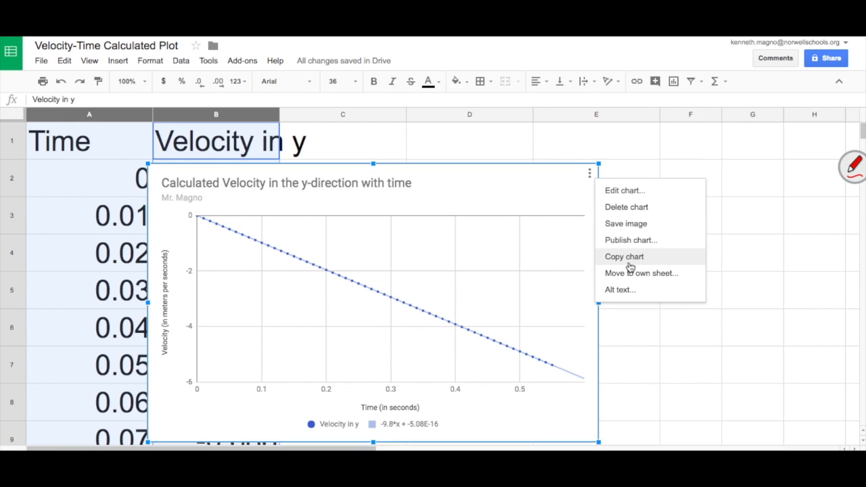